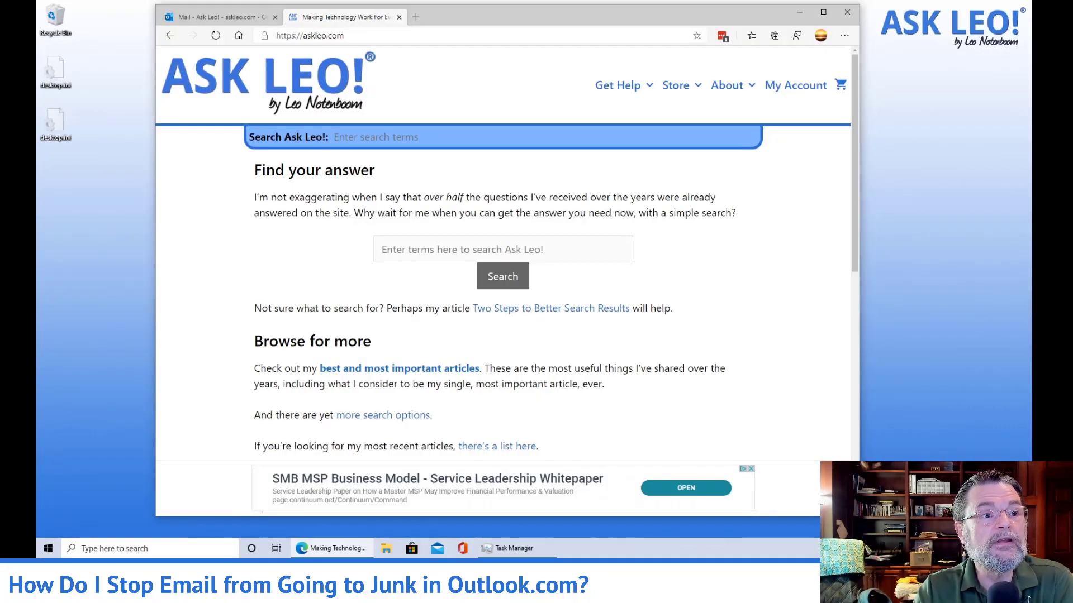
Step: Switch to the Outlook inbox and add the sender of the open Ask Leo! - Confident Computing newsletter as a contact
key(ctrl+shift+Tab)
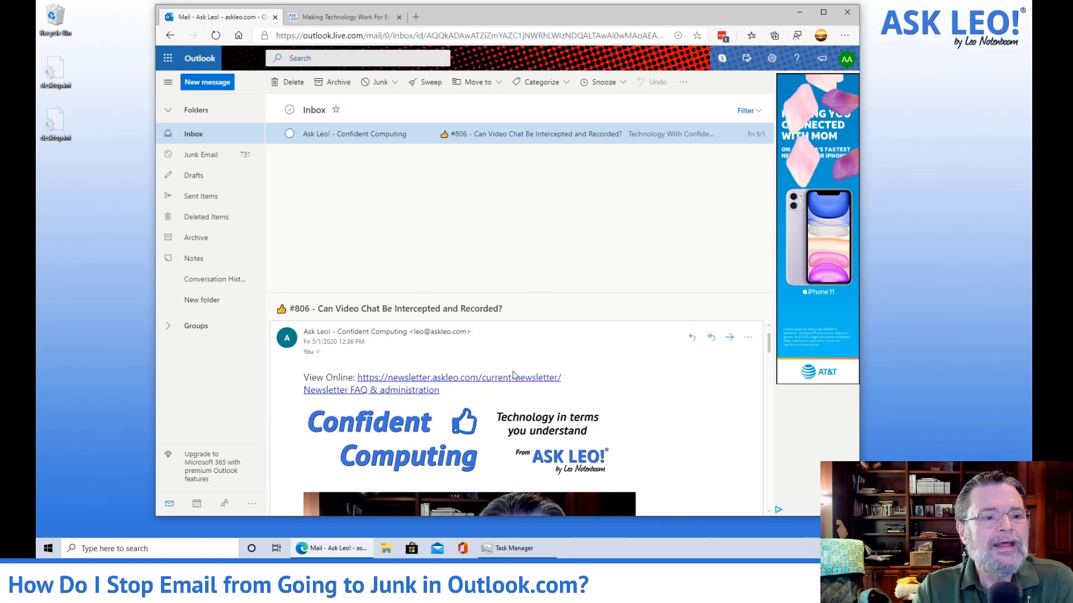
mouse_move(395, 338)
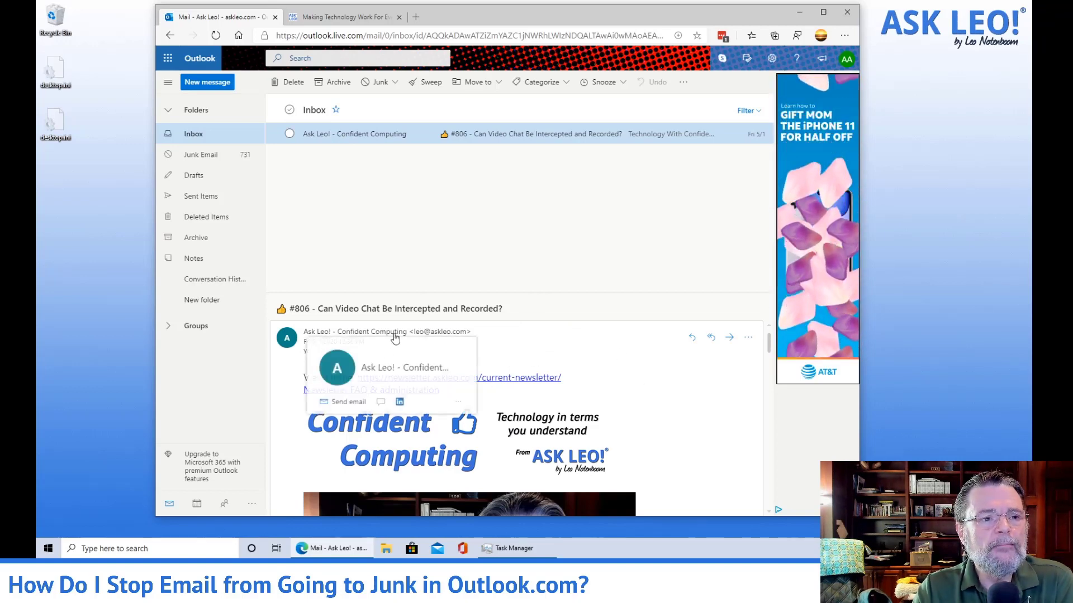
click(395, 338)
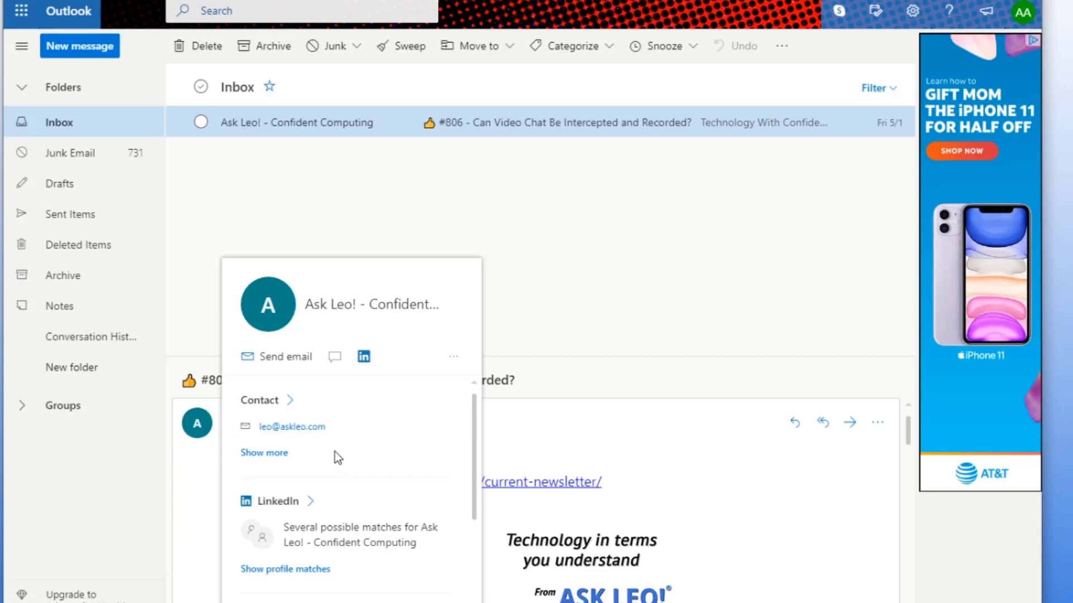
click(278, 454)
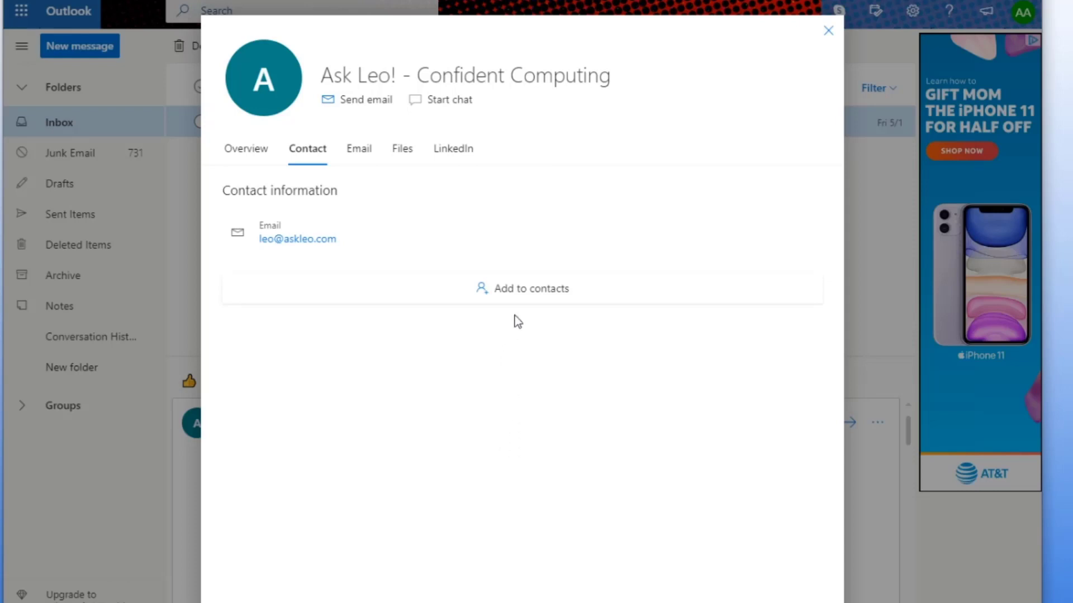
click(527, 295)
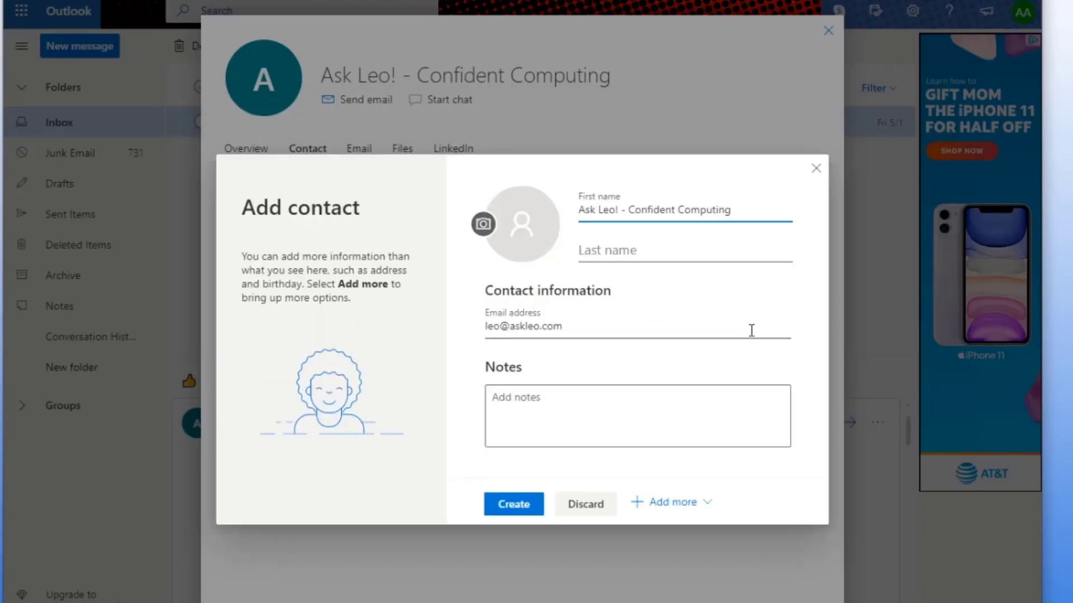
click(514, 505)
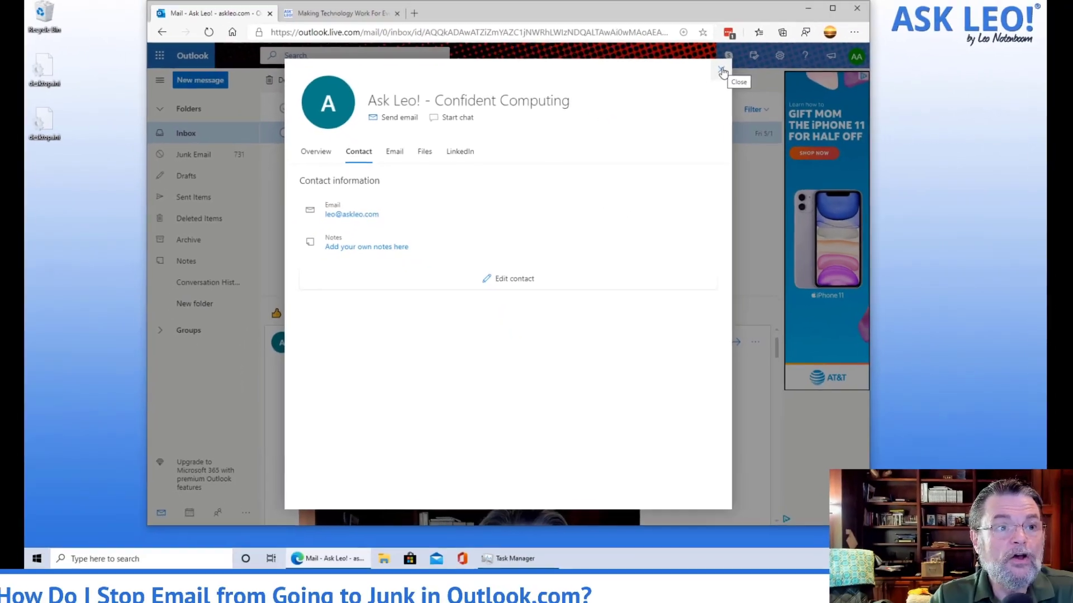
click(721, 71)
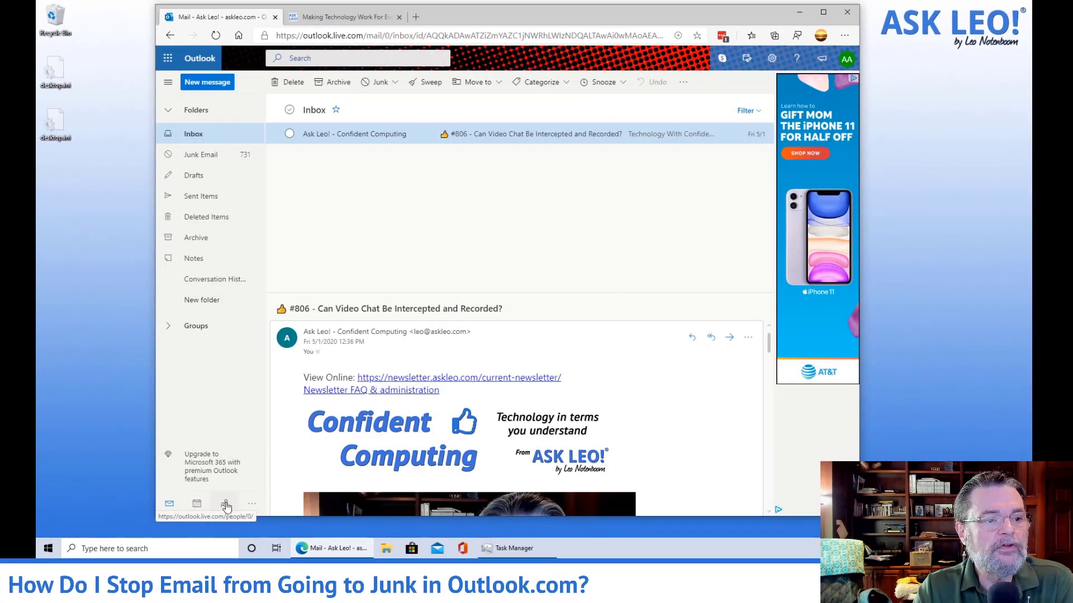
Step: View the Ask Leo! - Confident Computing entry in the contacts list and return to the inbox
click(218, 512)
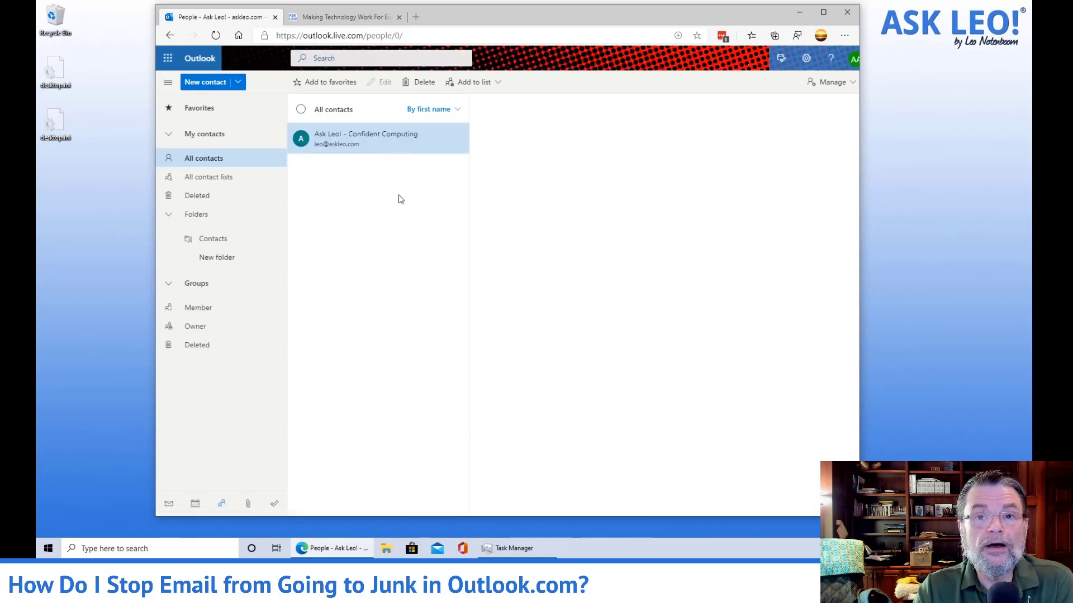
click(371, 147)
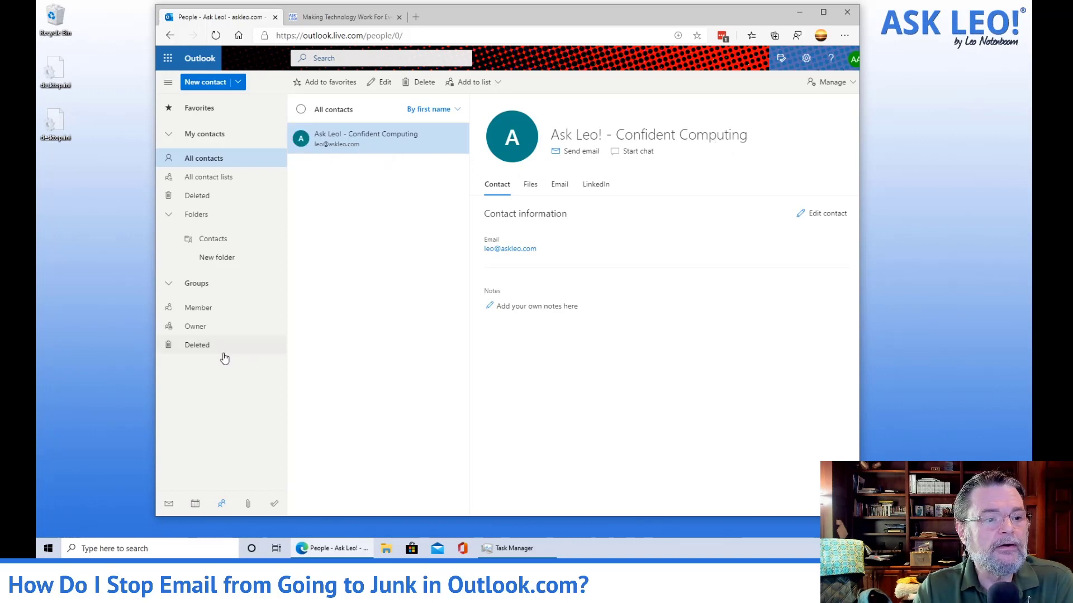
click(169, 504)
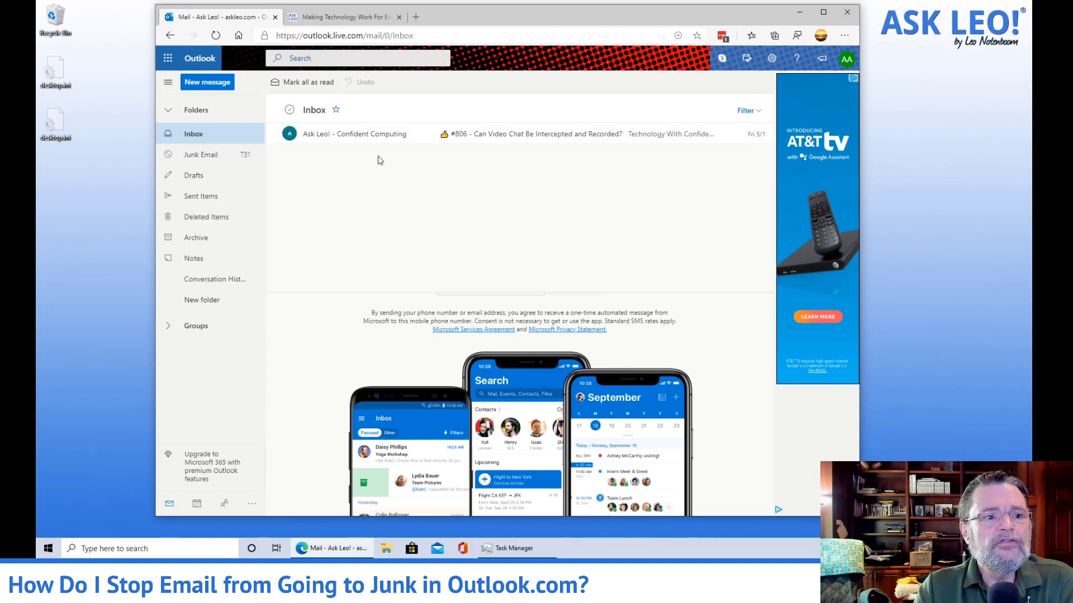
Step: Create and save a rule from newsletter #806 that assigns the Blue category to all messages from Ask Leo! - Confident Computing
right_click(491, 138)
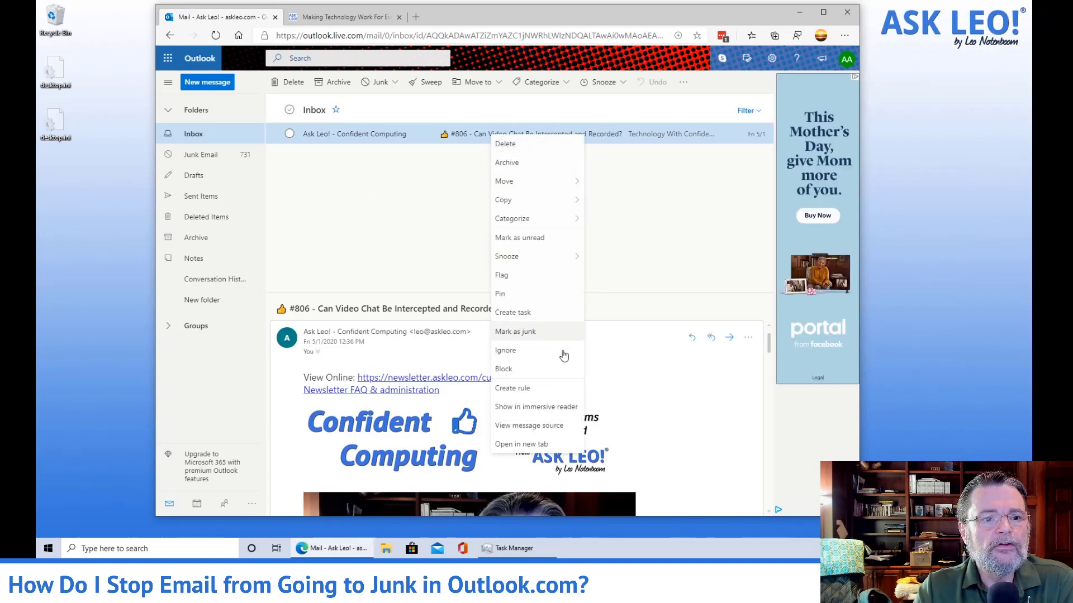
click(557, 389)
click(456, 300)
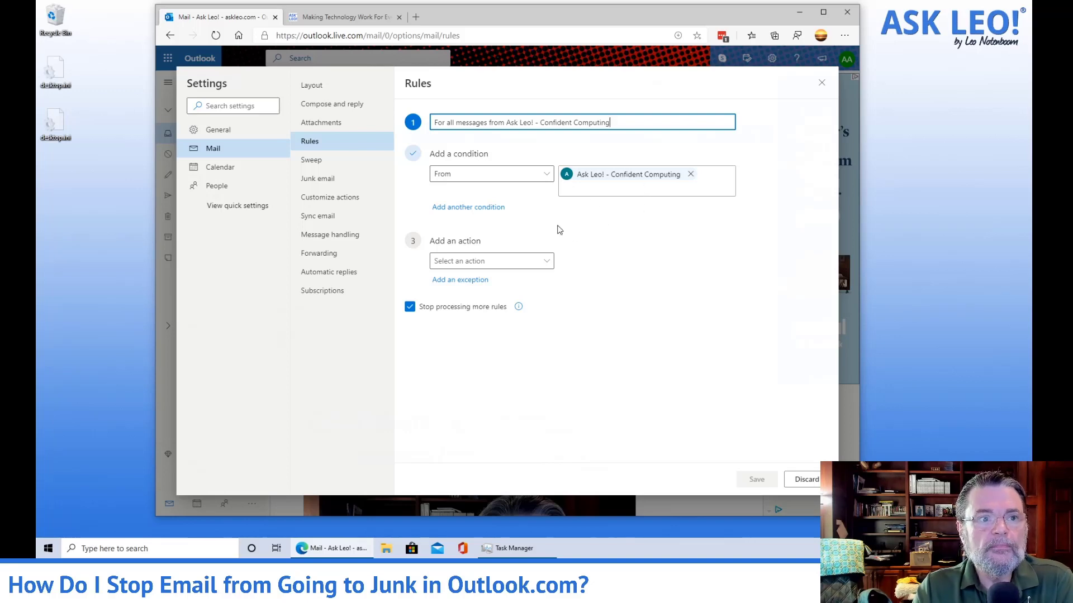
click(536, 261)
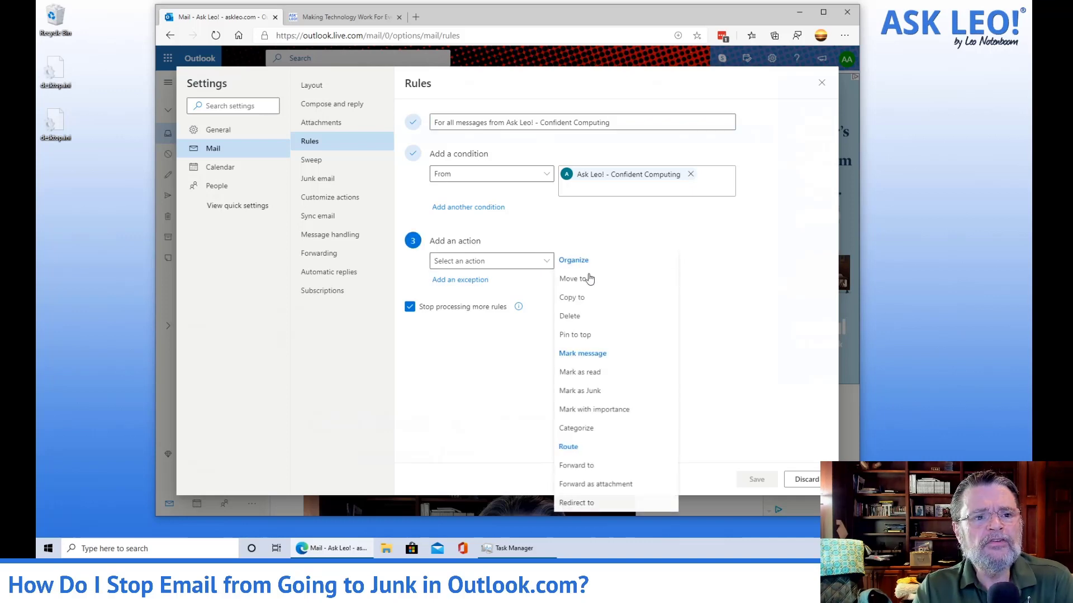
click(633, 431)
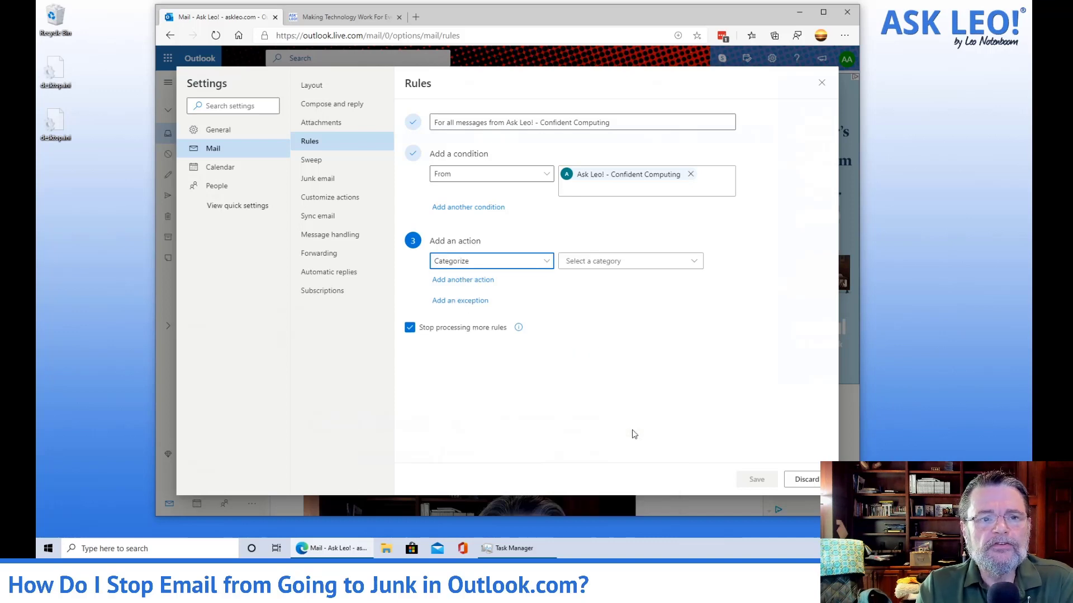
click(684, 262)
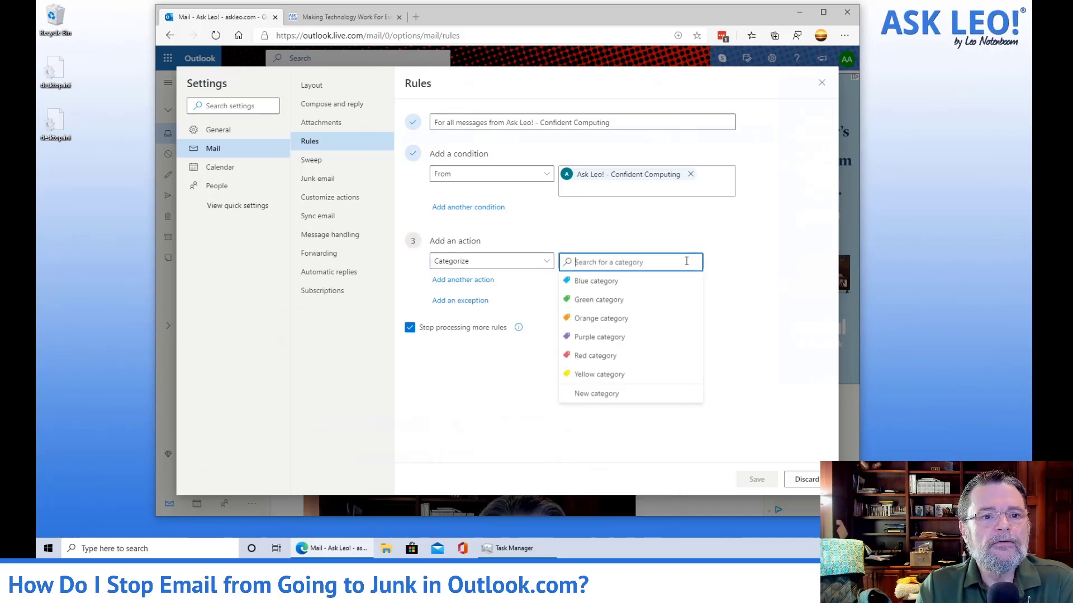
click(643, 285)
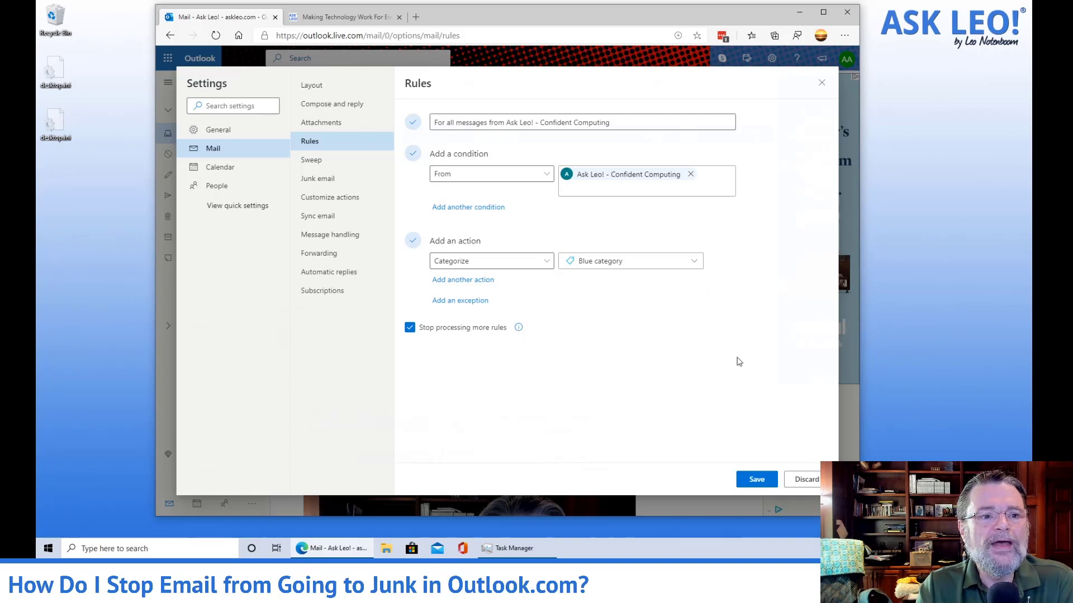
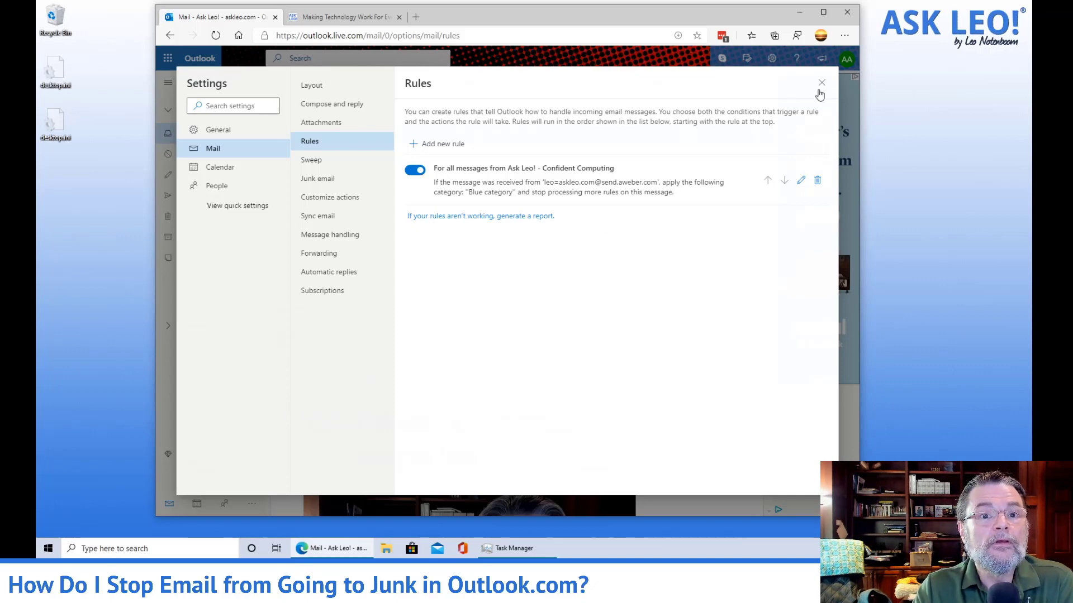
click(822, 83)
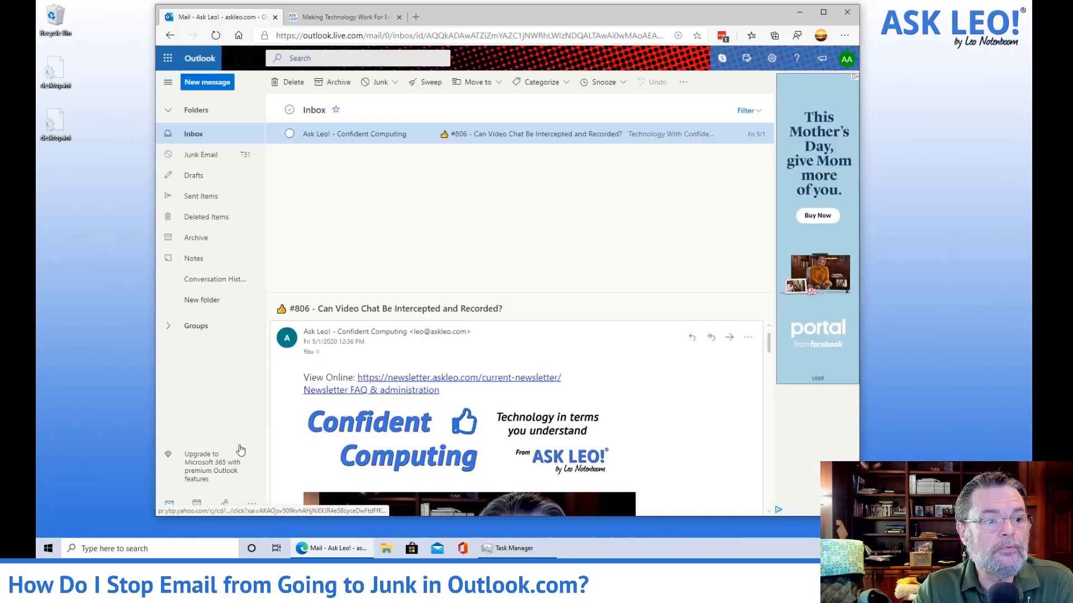
Step: Create a new contact containing the newsletter's send.aweber.com sender e-mail address, leaving the name fields empty
click(224, 503)
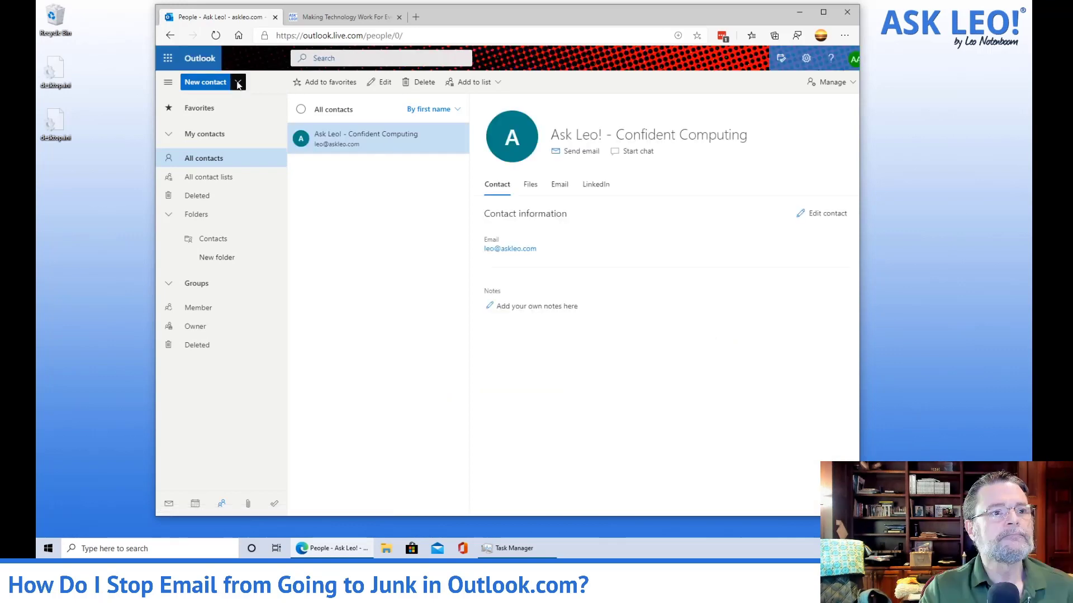
click(237, 83)
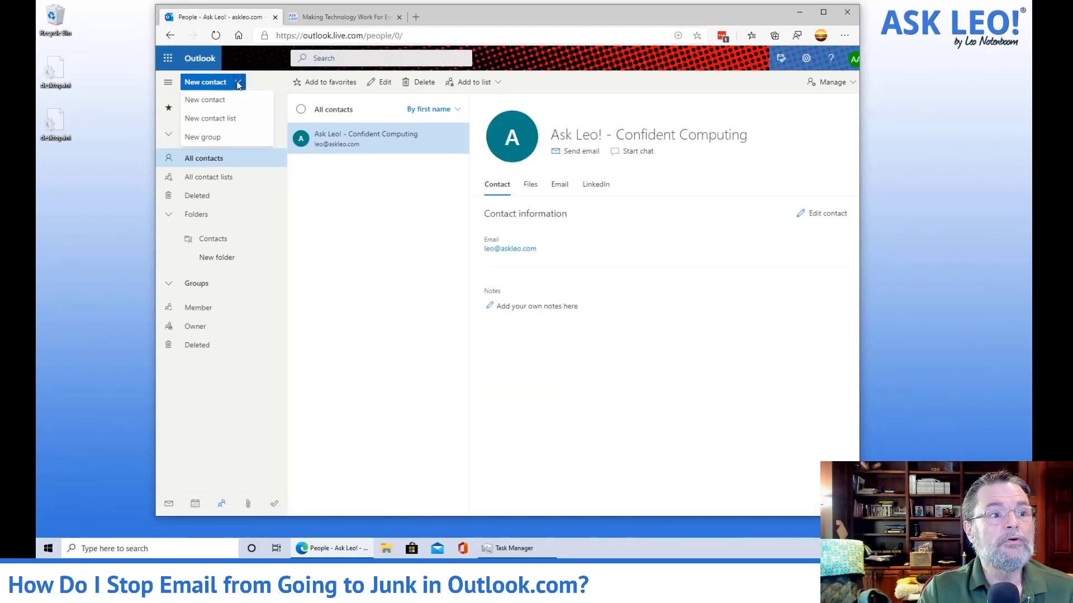
click(208, 100)
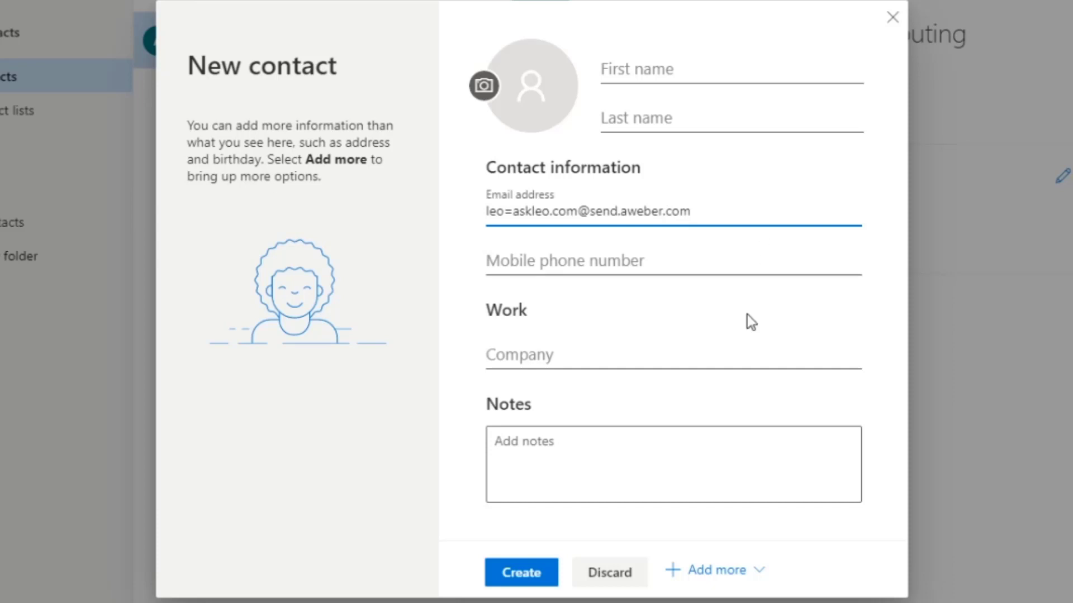
click(521, 583)
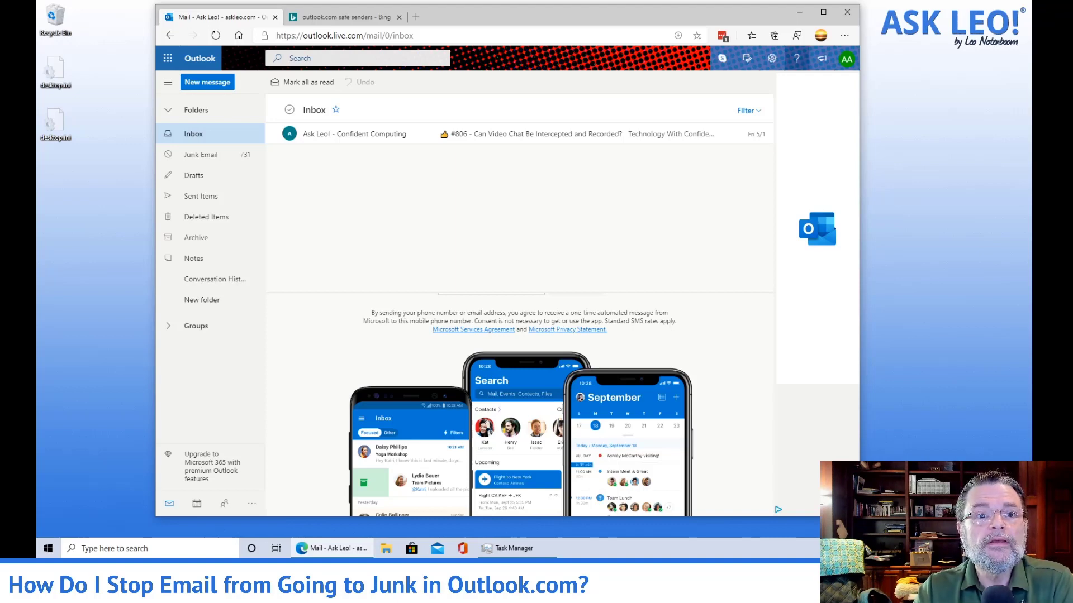
Step: Add the domain askleo.com to the safe senders and domains in the Junk email settings
click(774, 65)
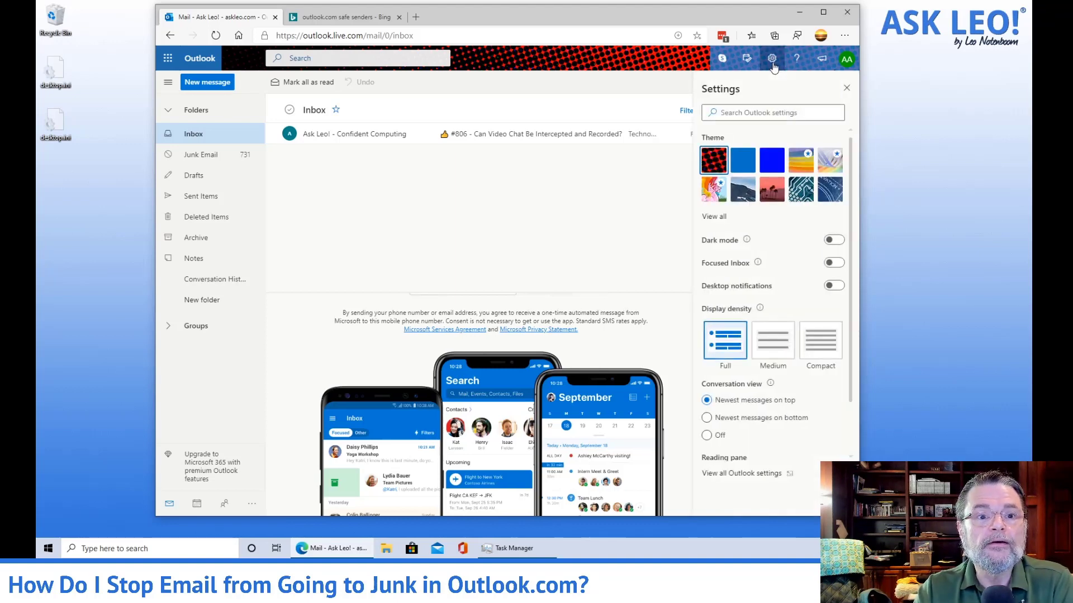
click(750, 474)
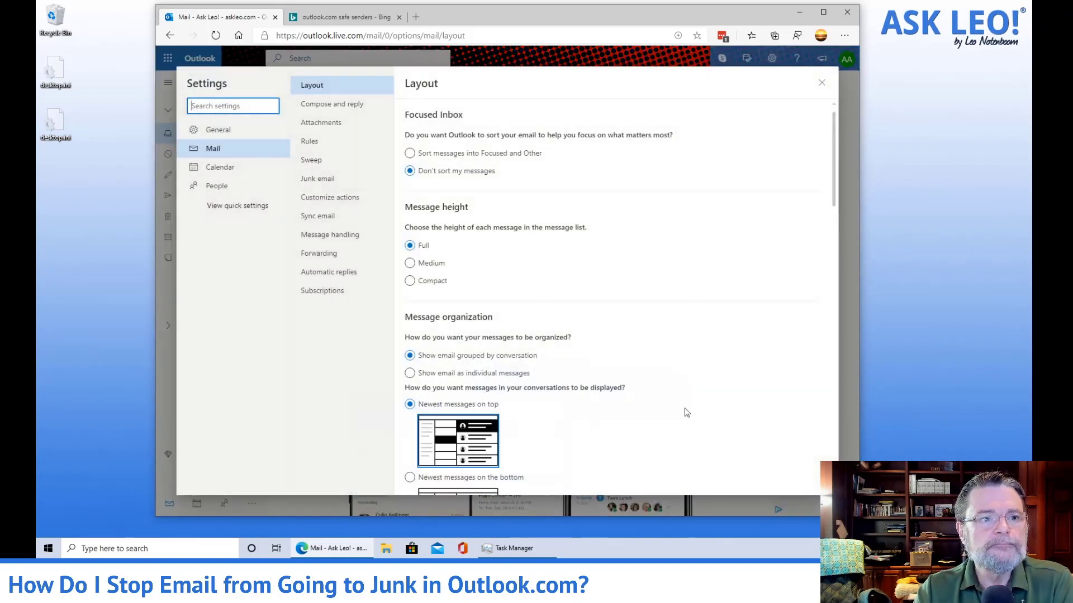
click(311, 179)
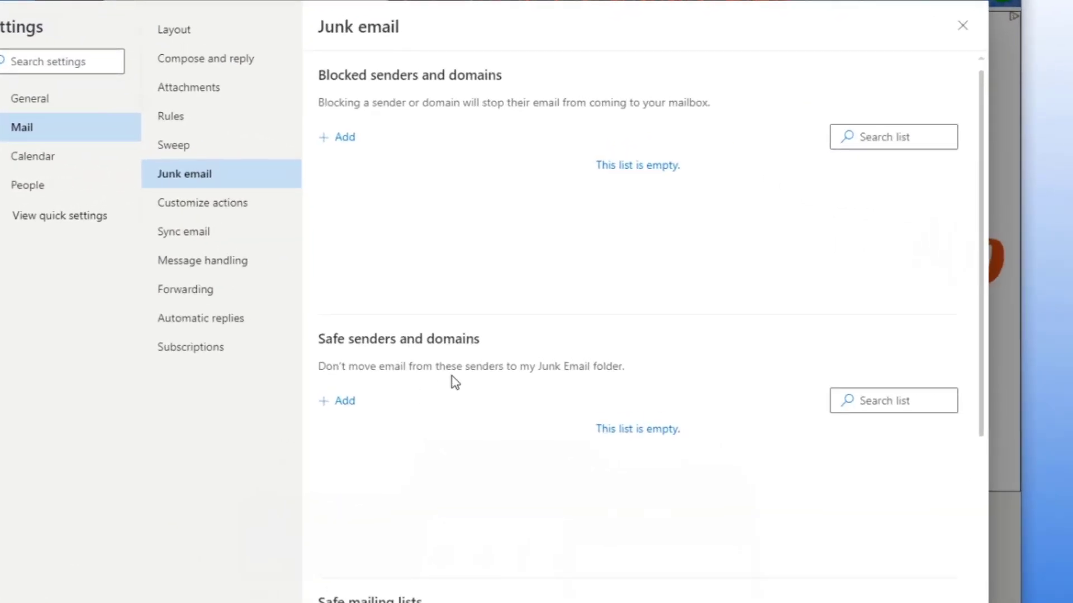
click(345, 402)
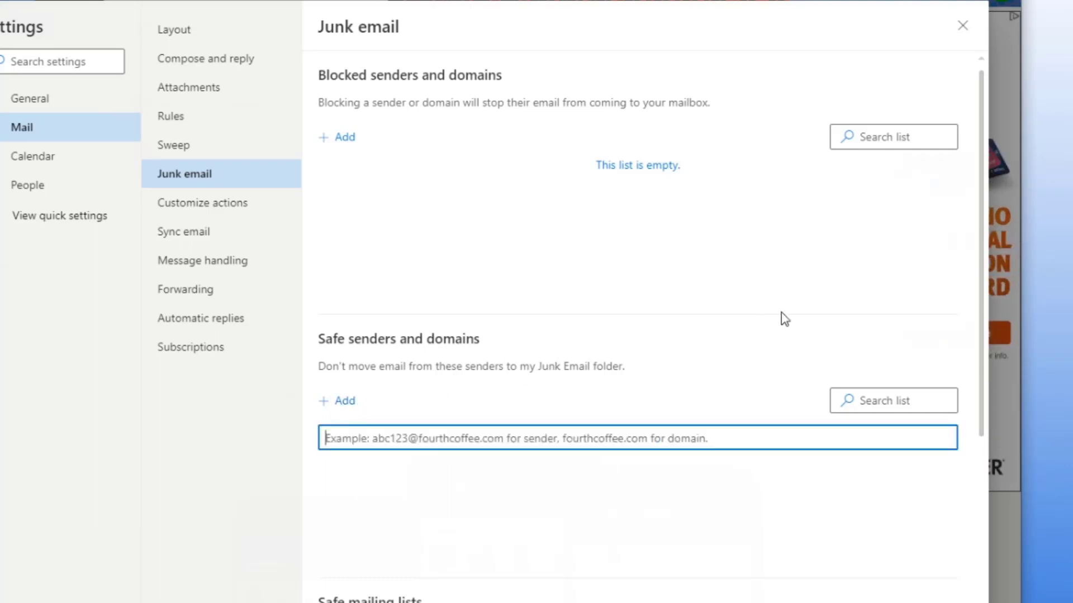
text(askleo.com)
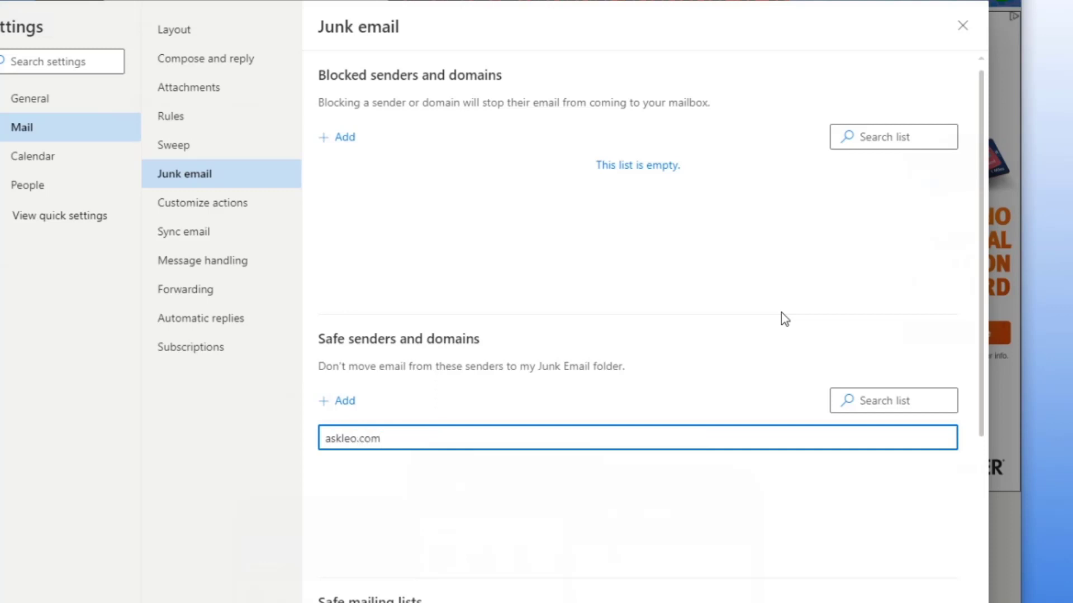
key(Return)
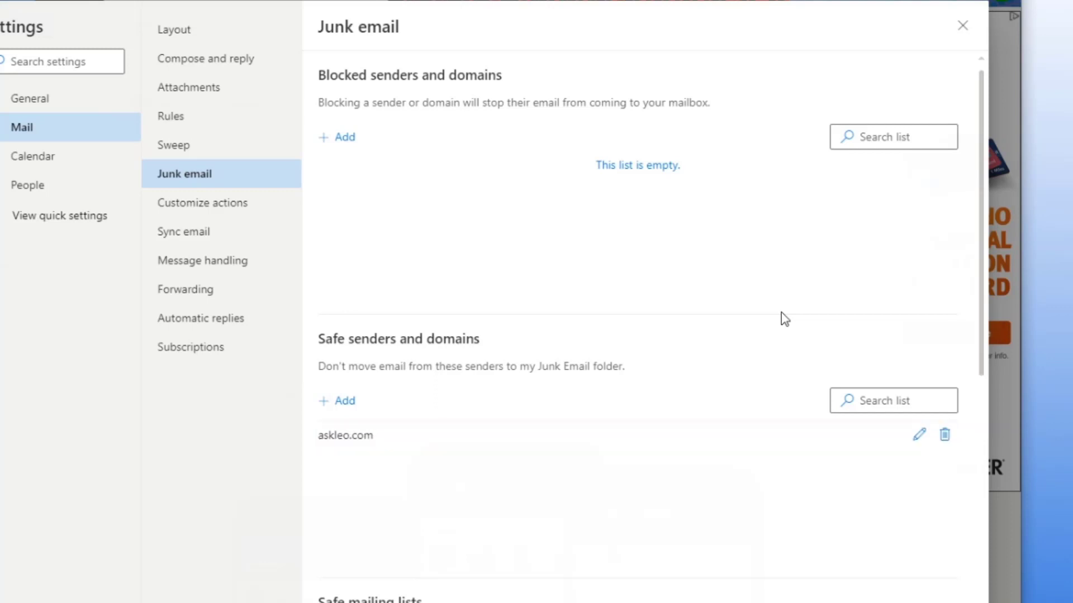
Step: Add send.aweber.com to the safe senders and domains, save the junk email settings and close them
click(350, 408)
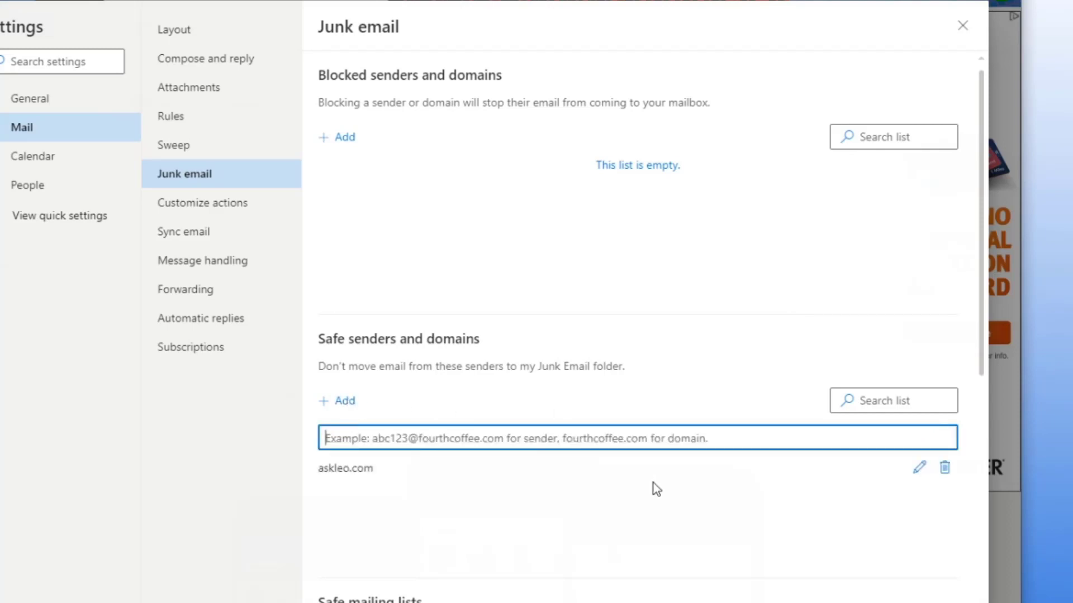
text(send.aweber)
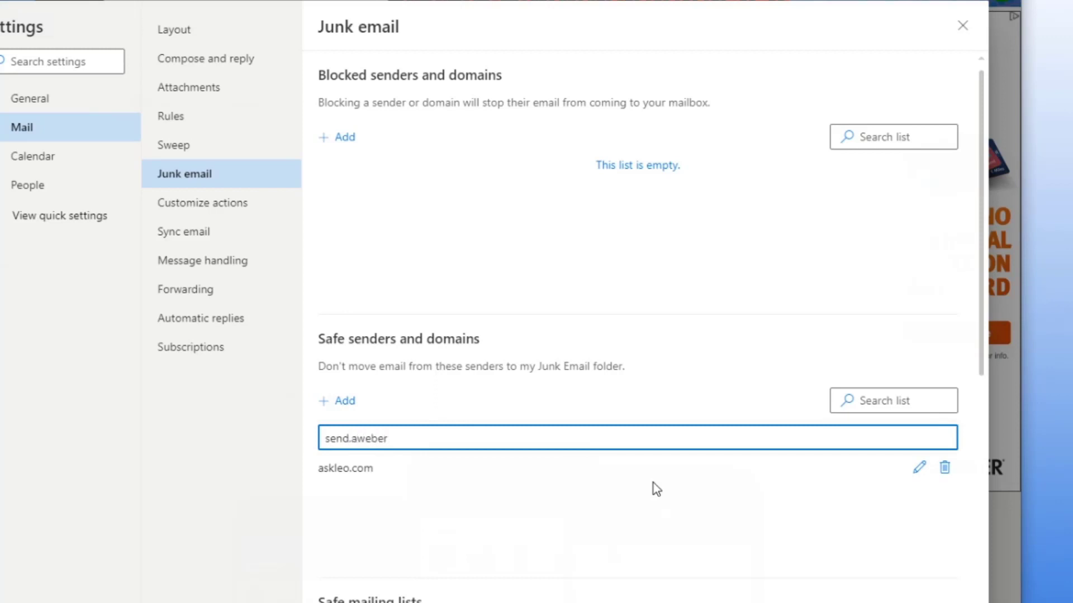
text(.com)
key(Return)
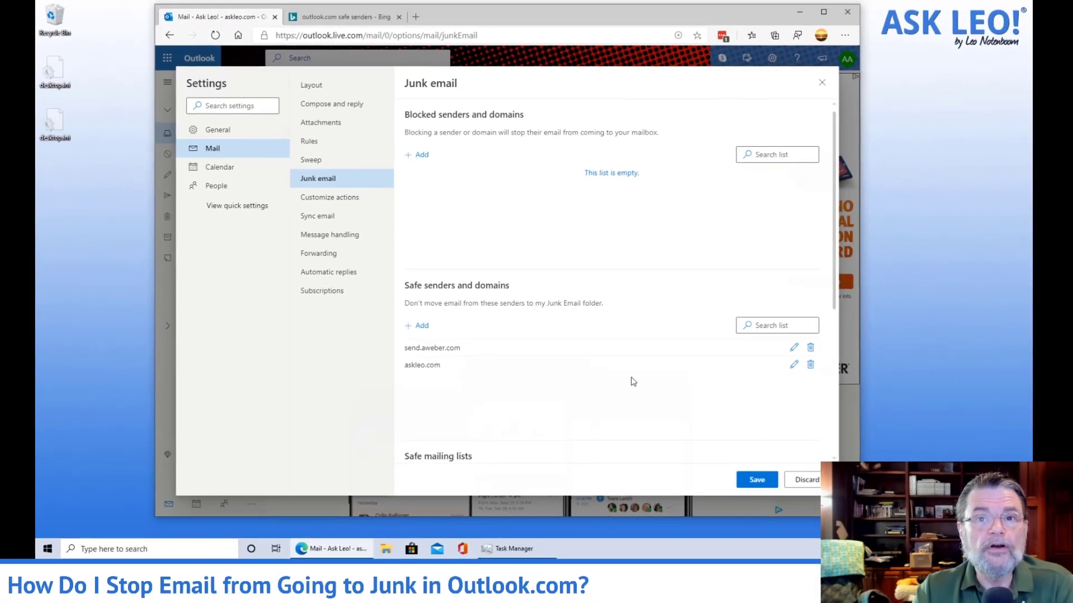
click(766, 481)
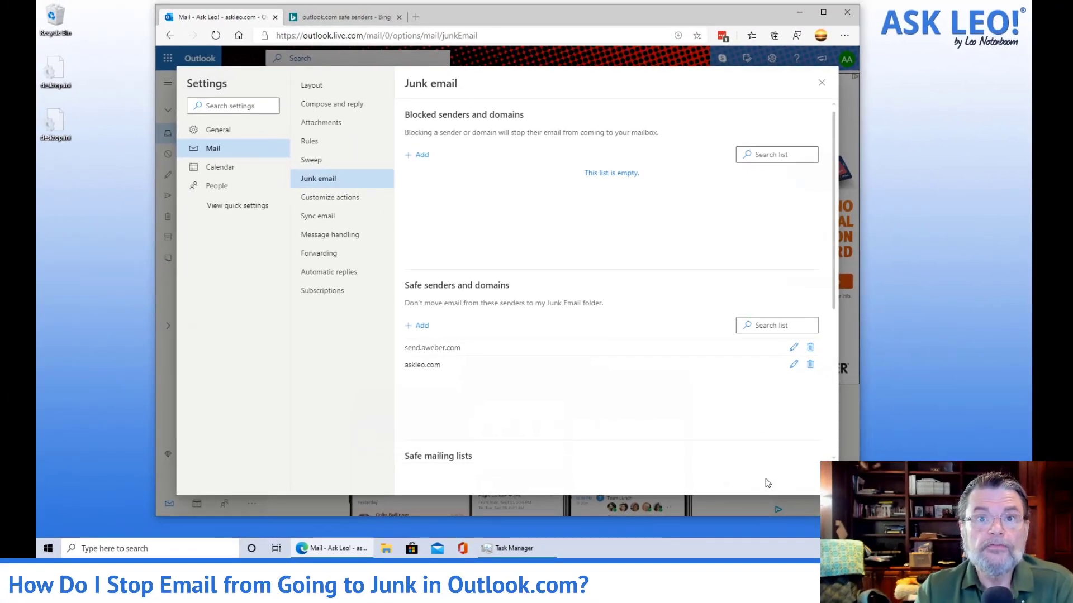
click(821, 82)
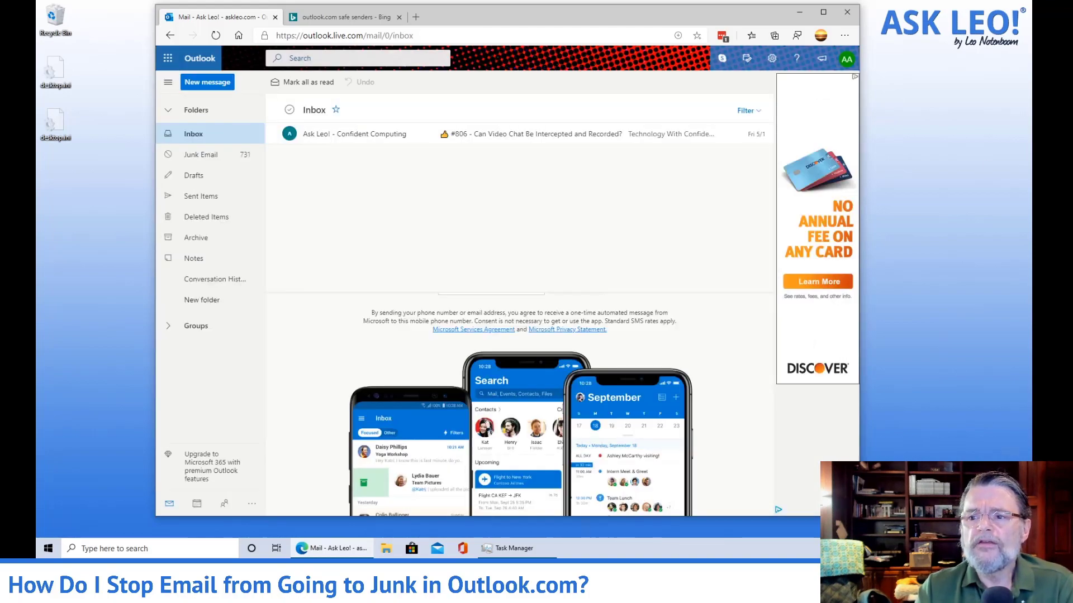